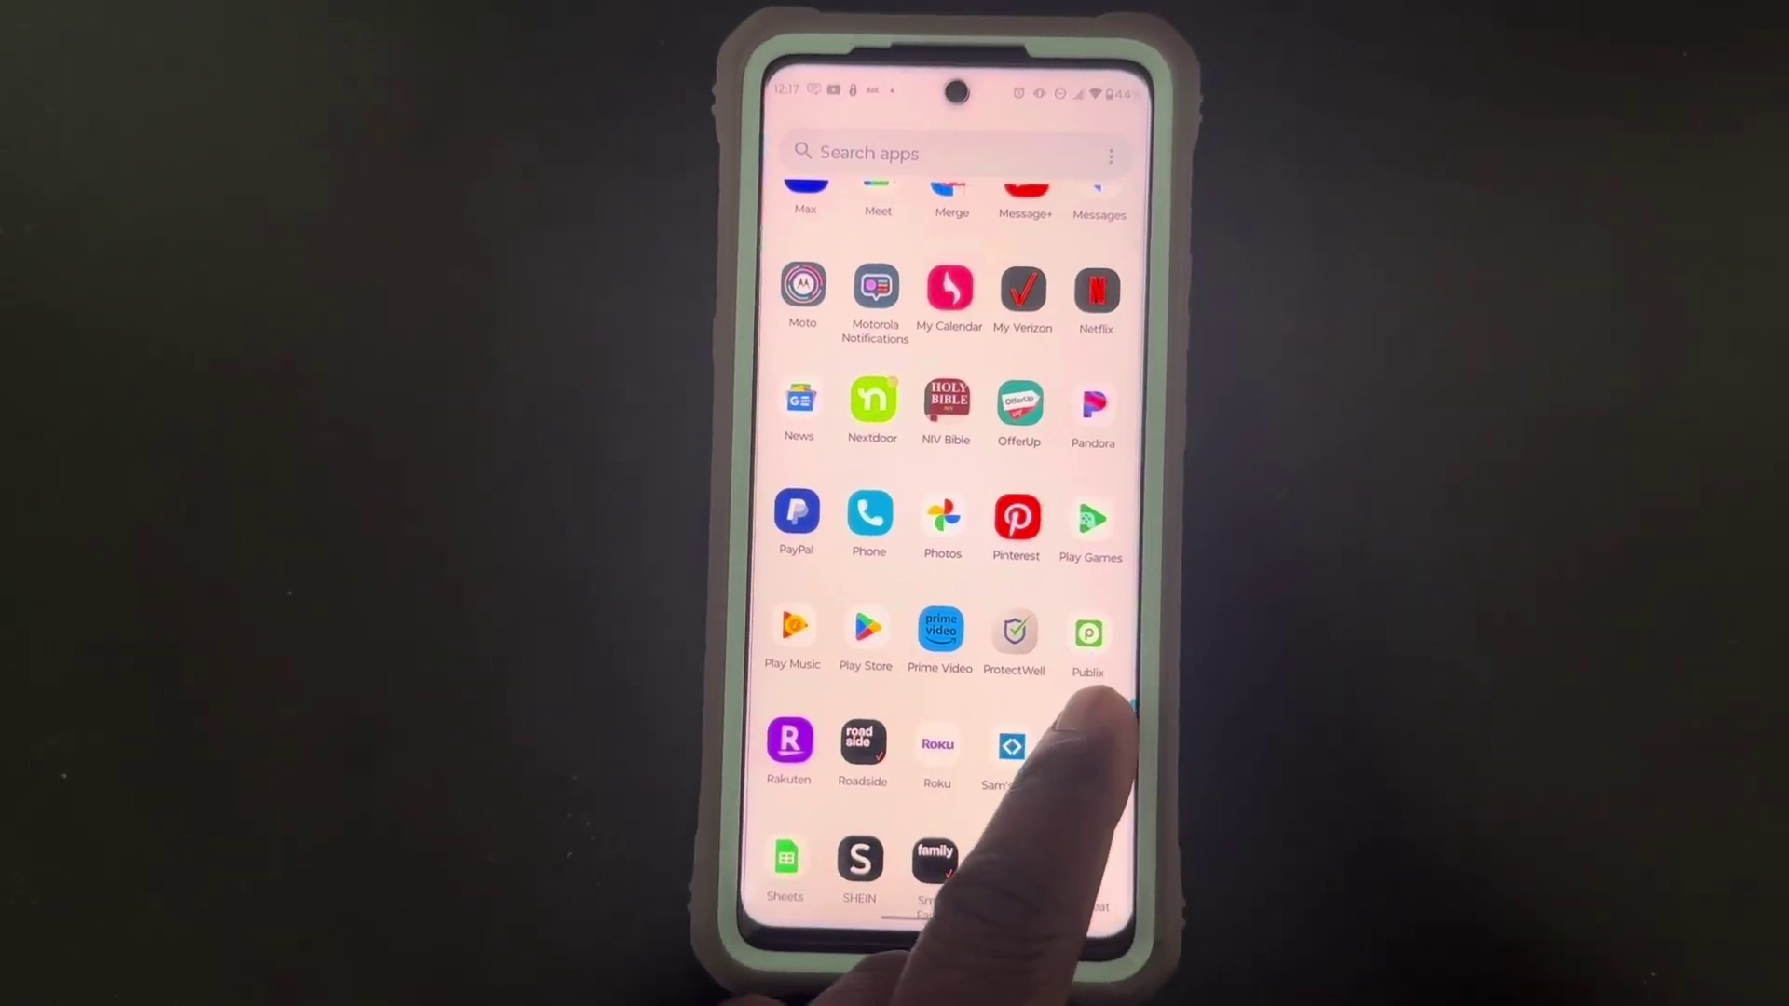
# Go from Settings into Apps and open the Special app access page.
pyautogui.click(1082, 732)
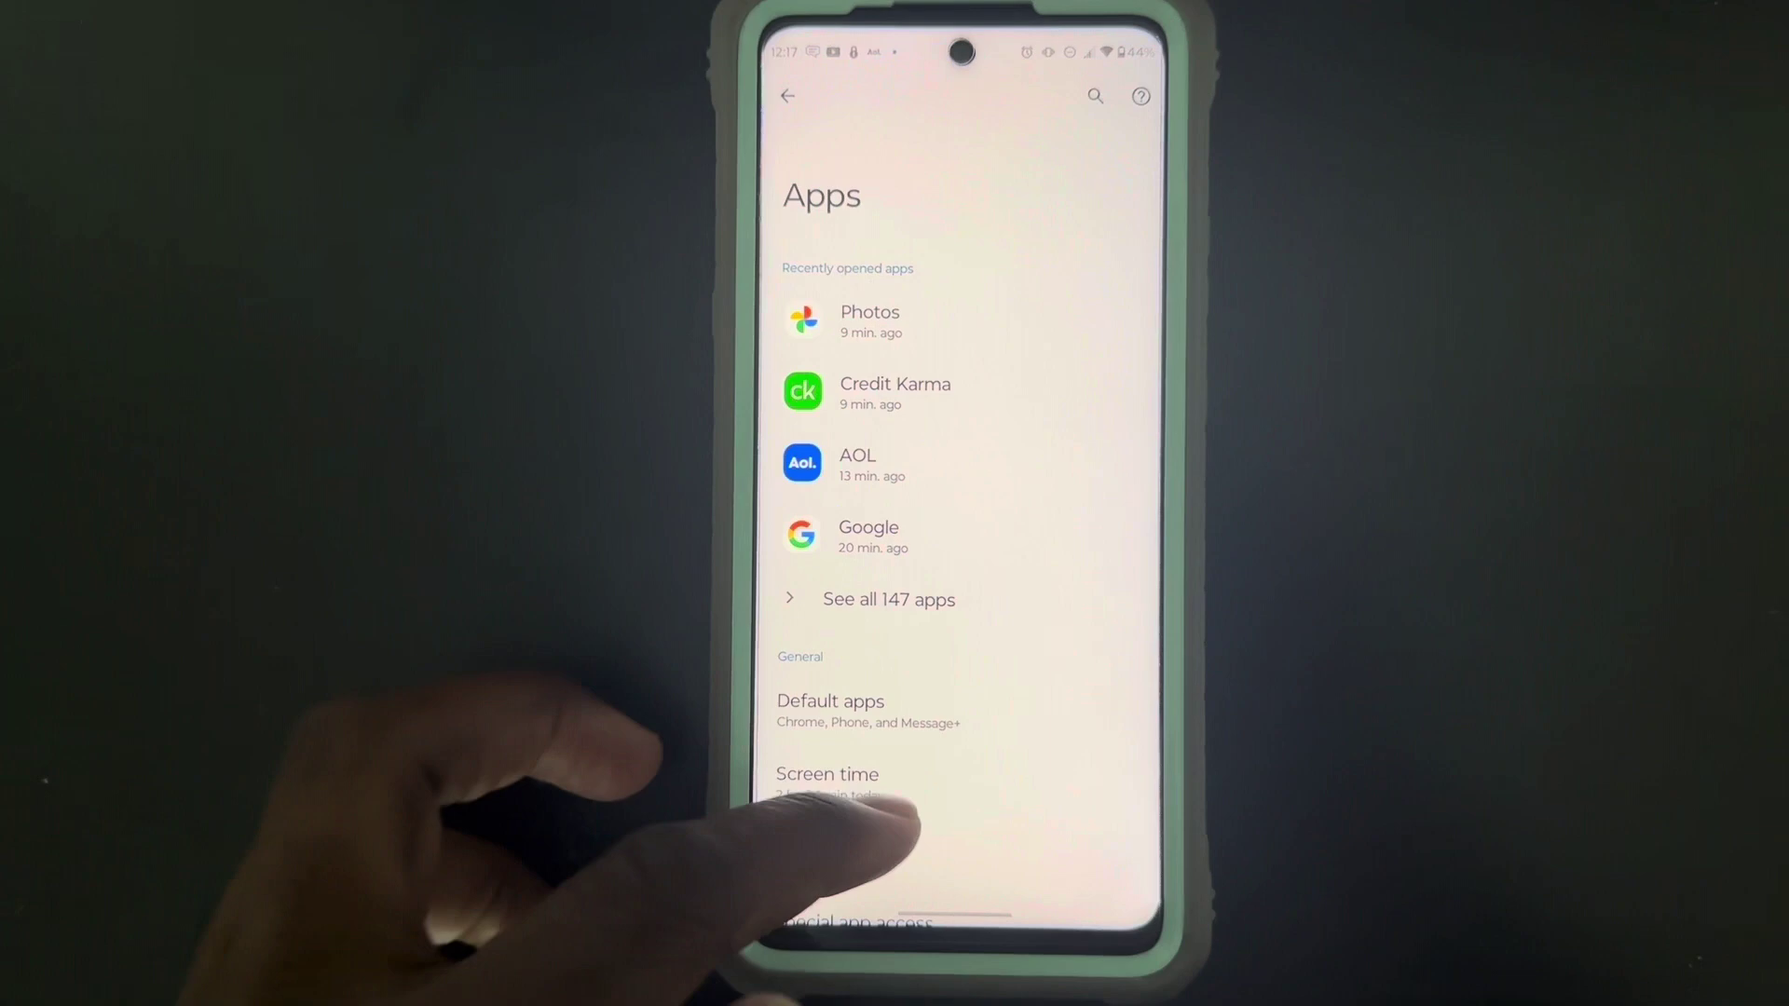
pyautogui.scroll(-2, 965, 783)
pyautogui.click(849, 815)
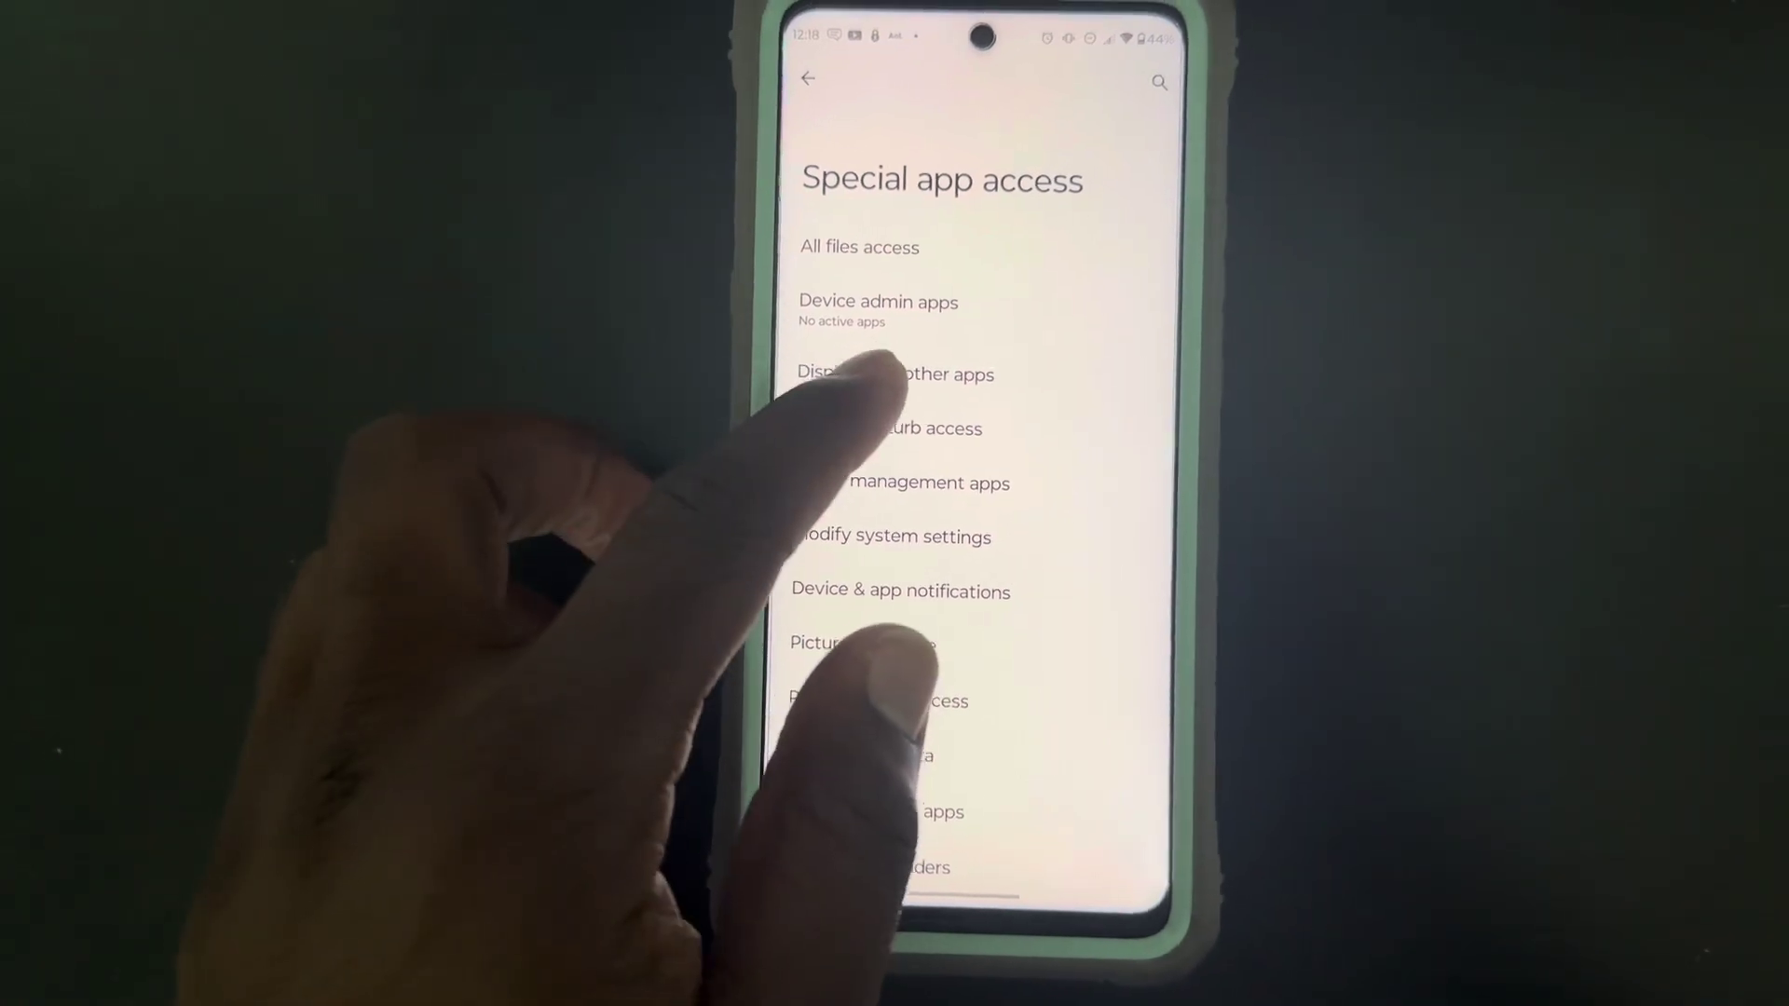
# Open Android Auto under Display over other apps, with its overlay permission switched off.
pyautogui.click(897, 379)
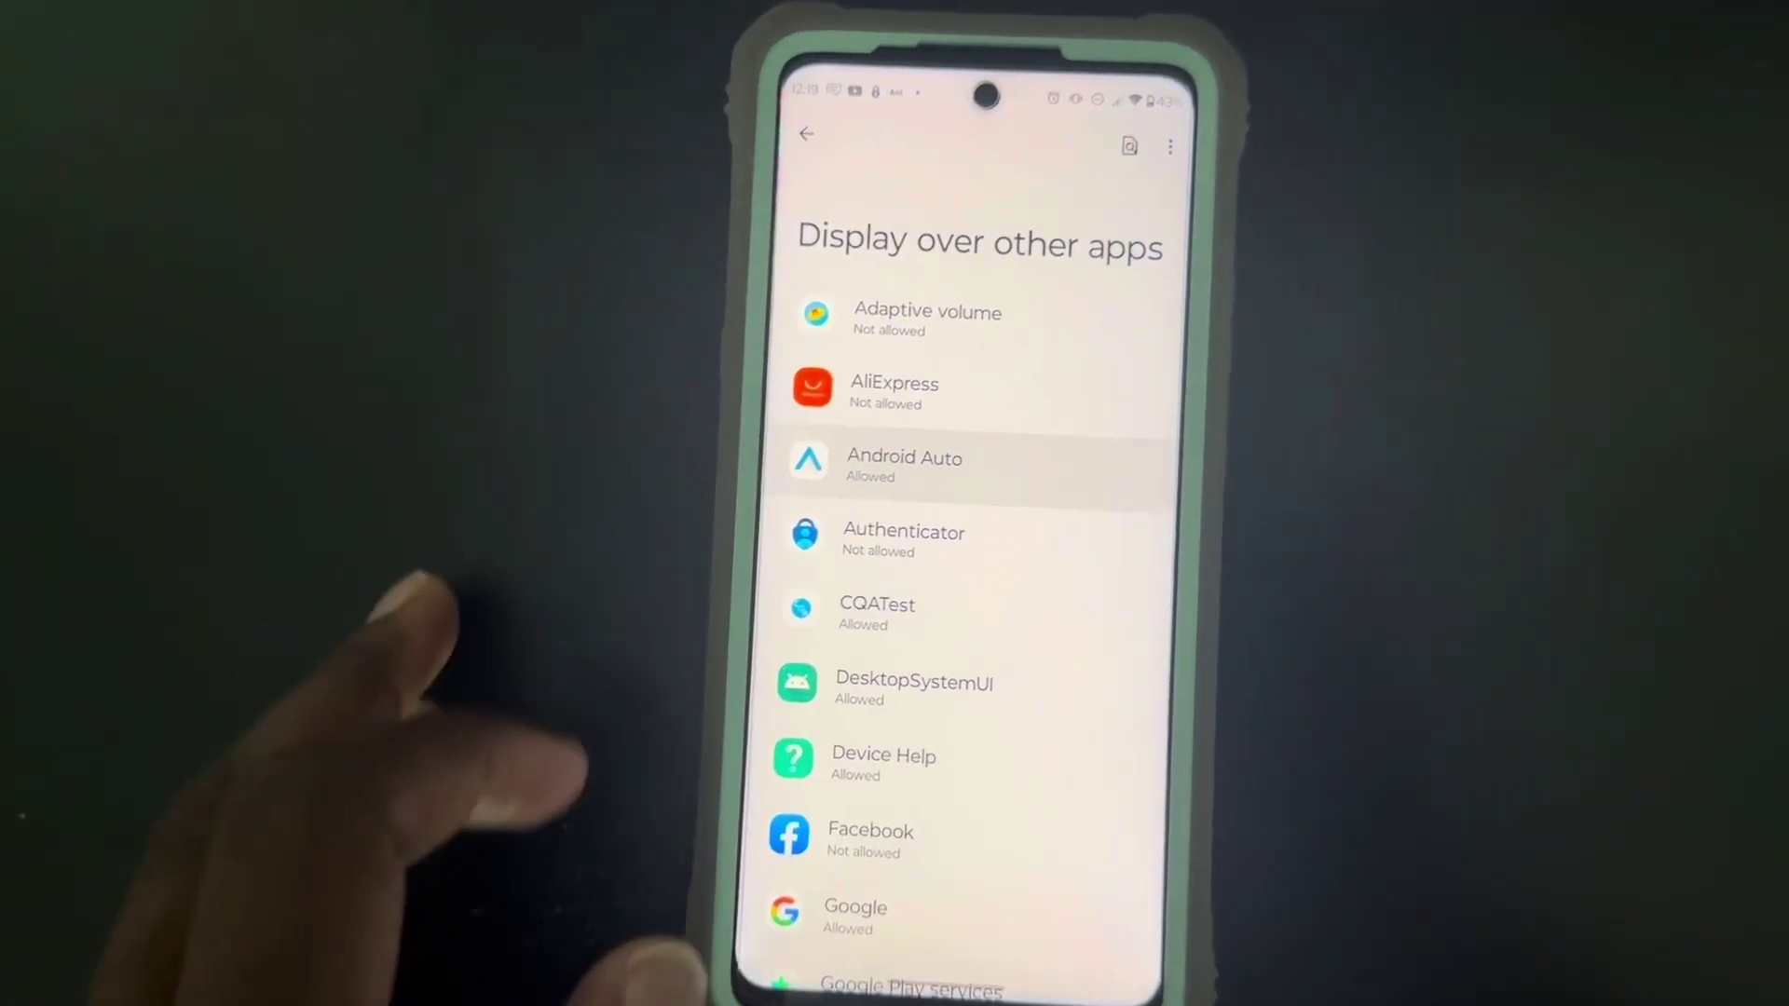
pyautogui.click(923, 445)
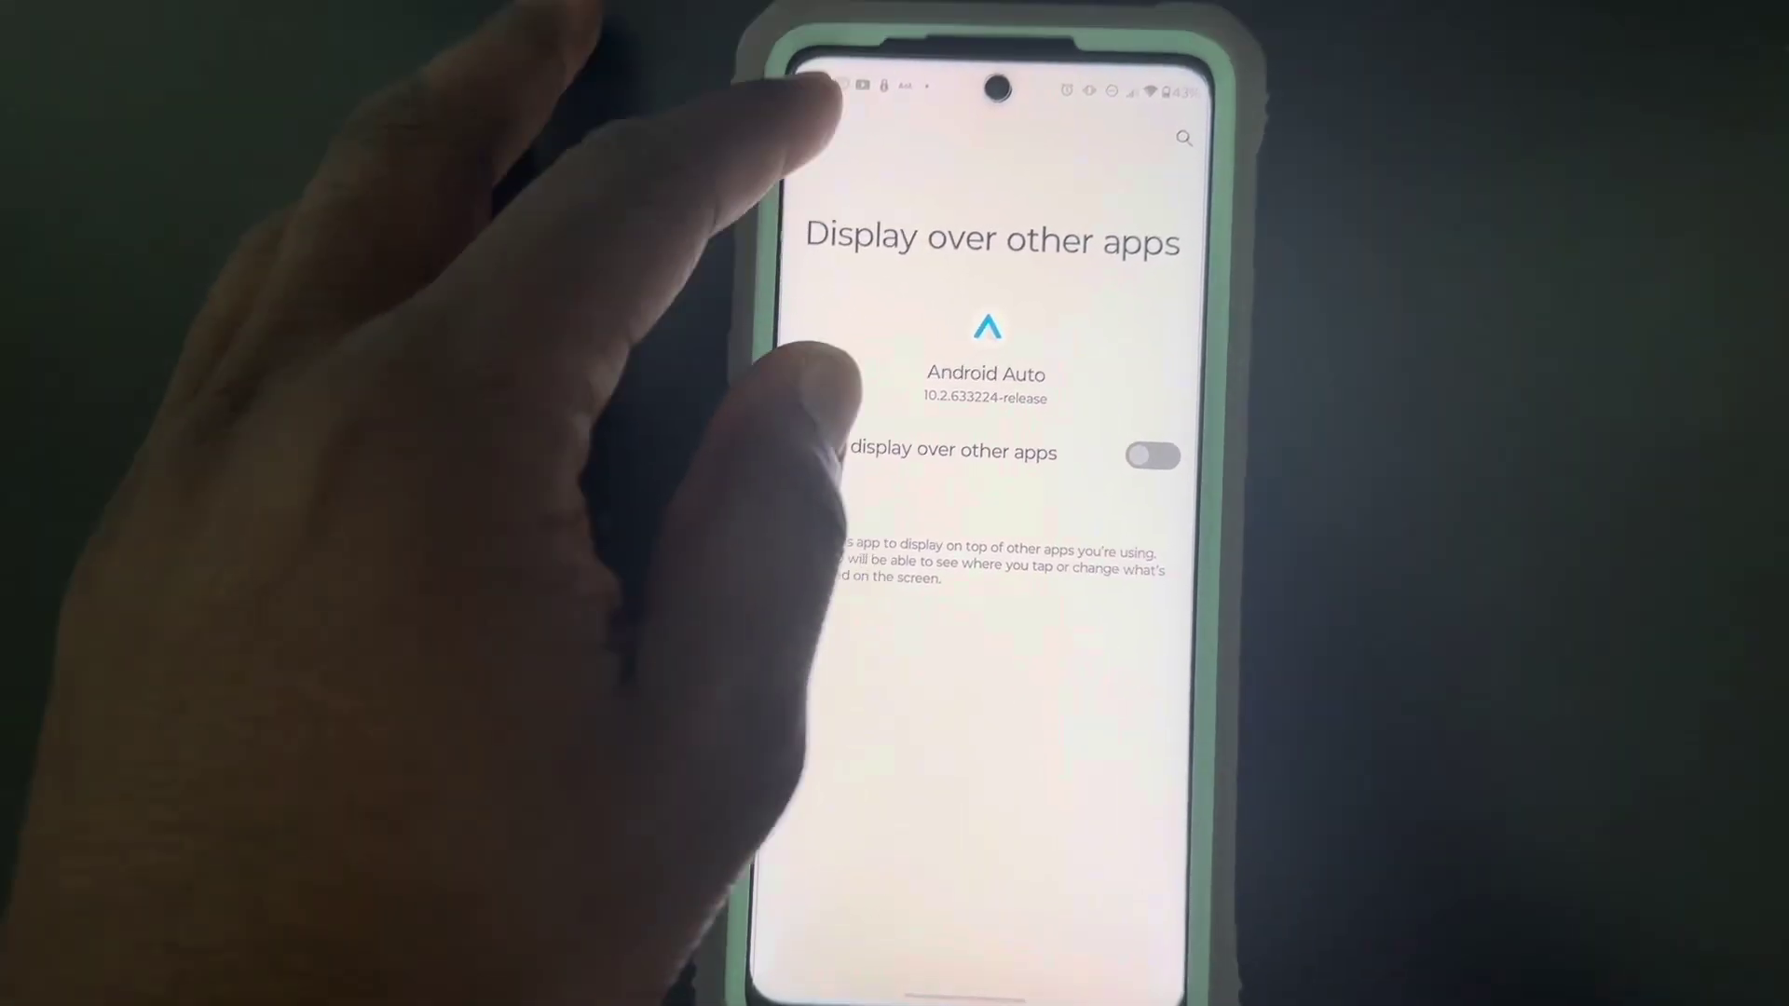
pyautogui.click(800, 145)
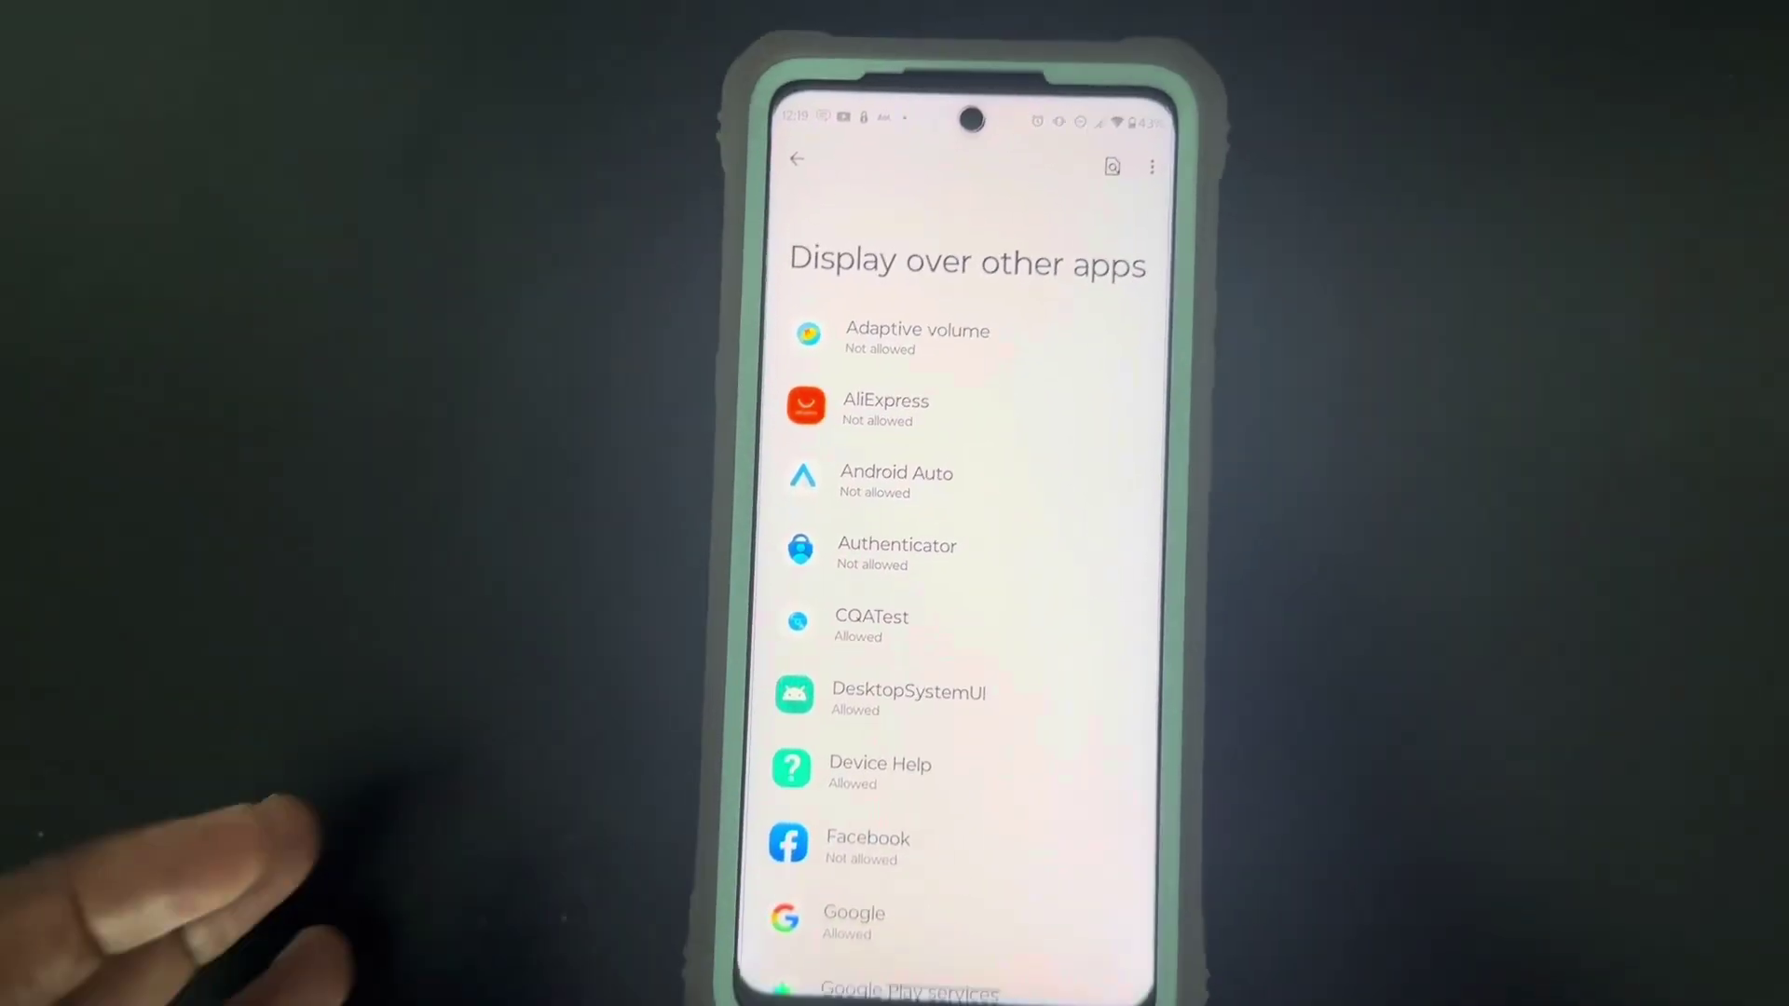
pyautogui.scroll(-5, 978, 629)
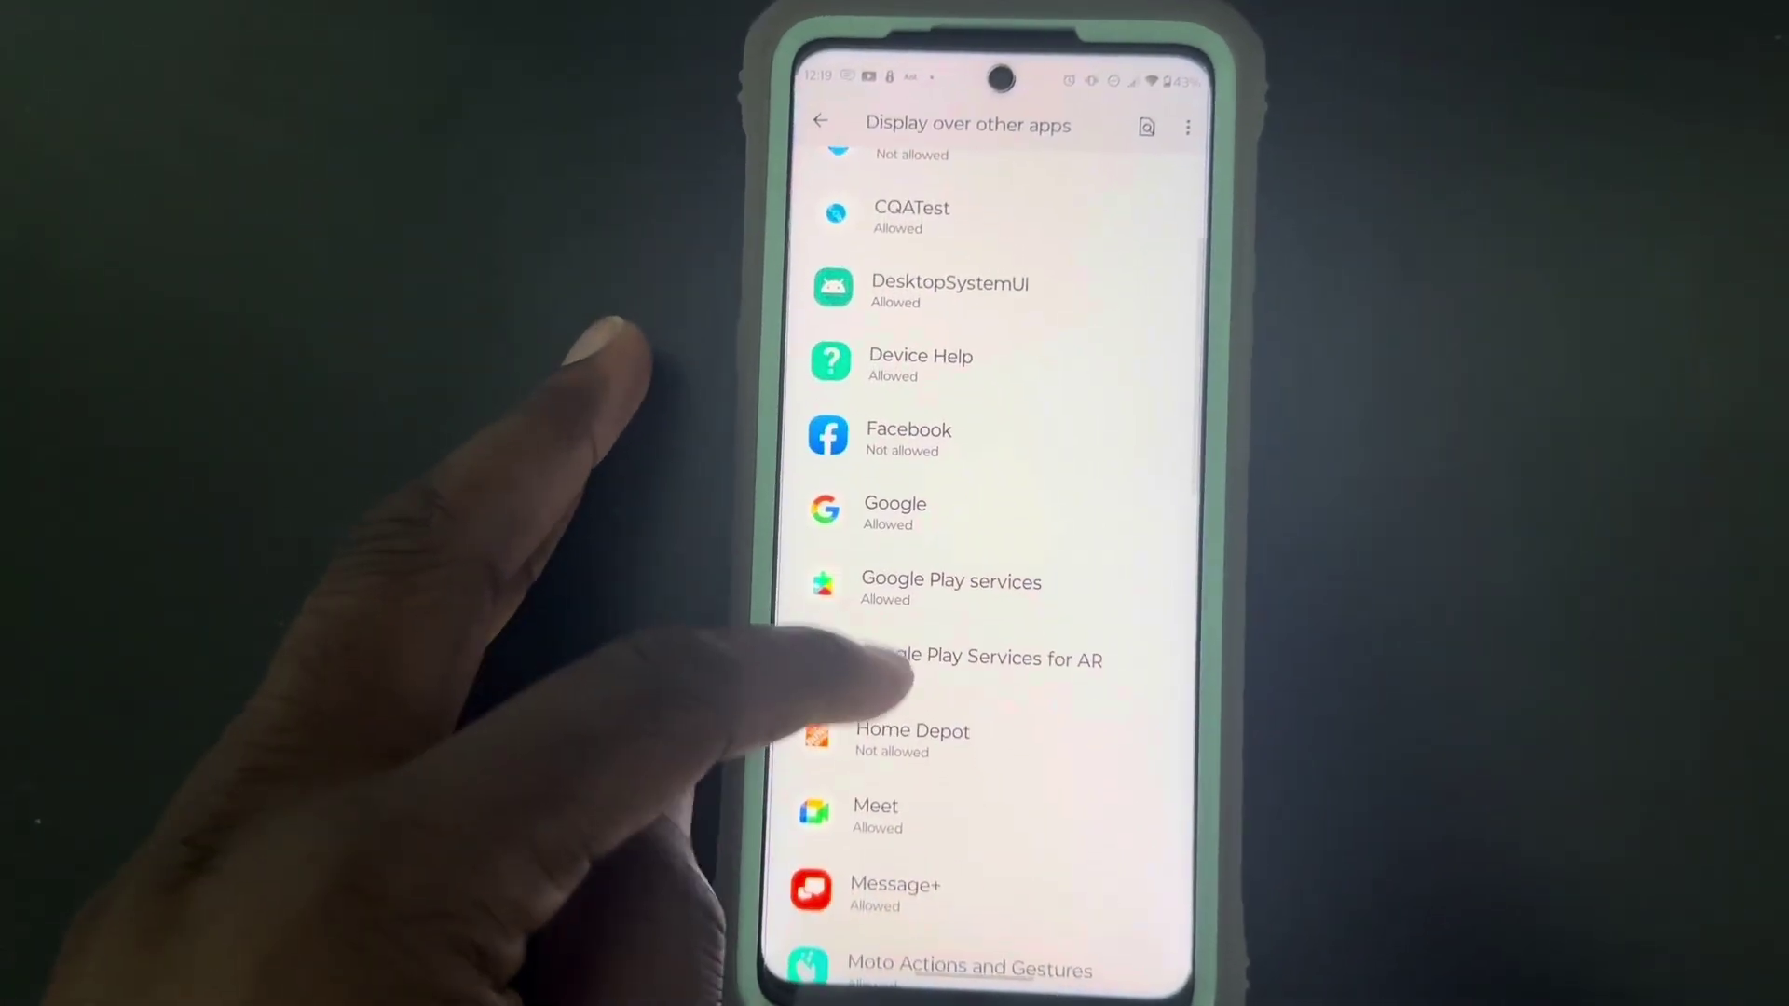
pyautogui.scroll(-5, 980, 630)
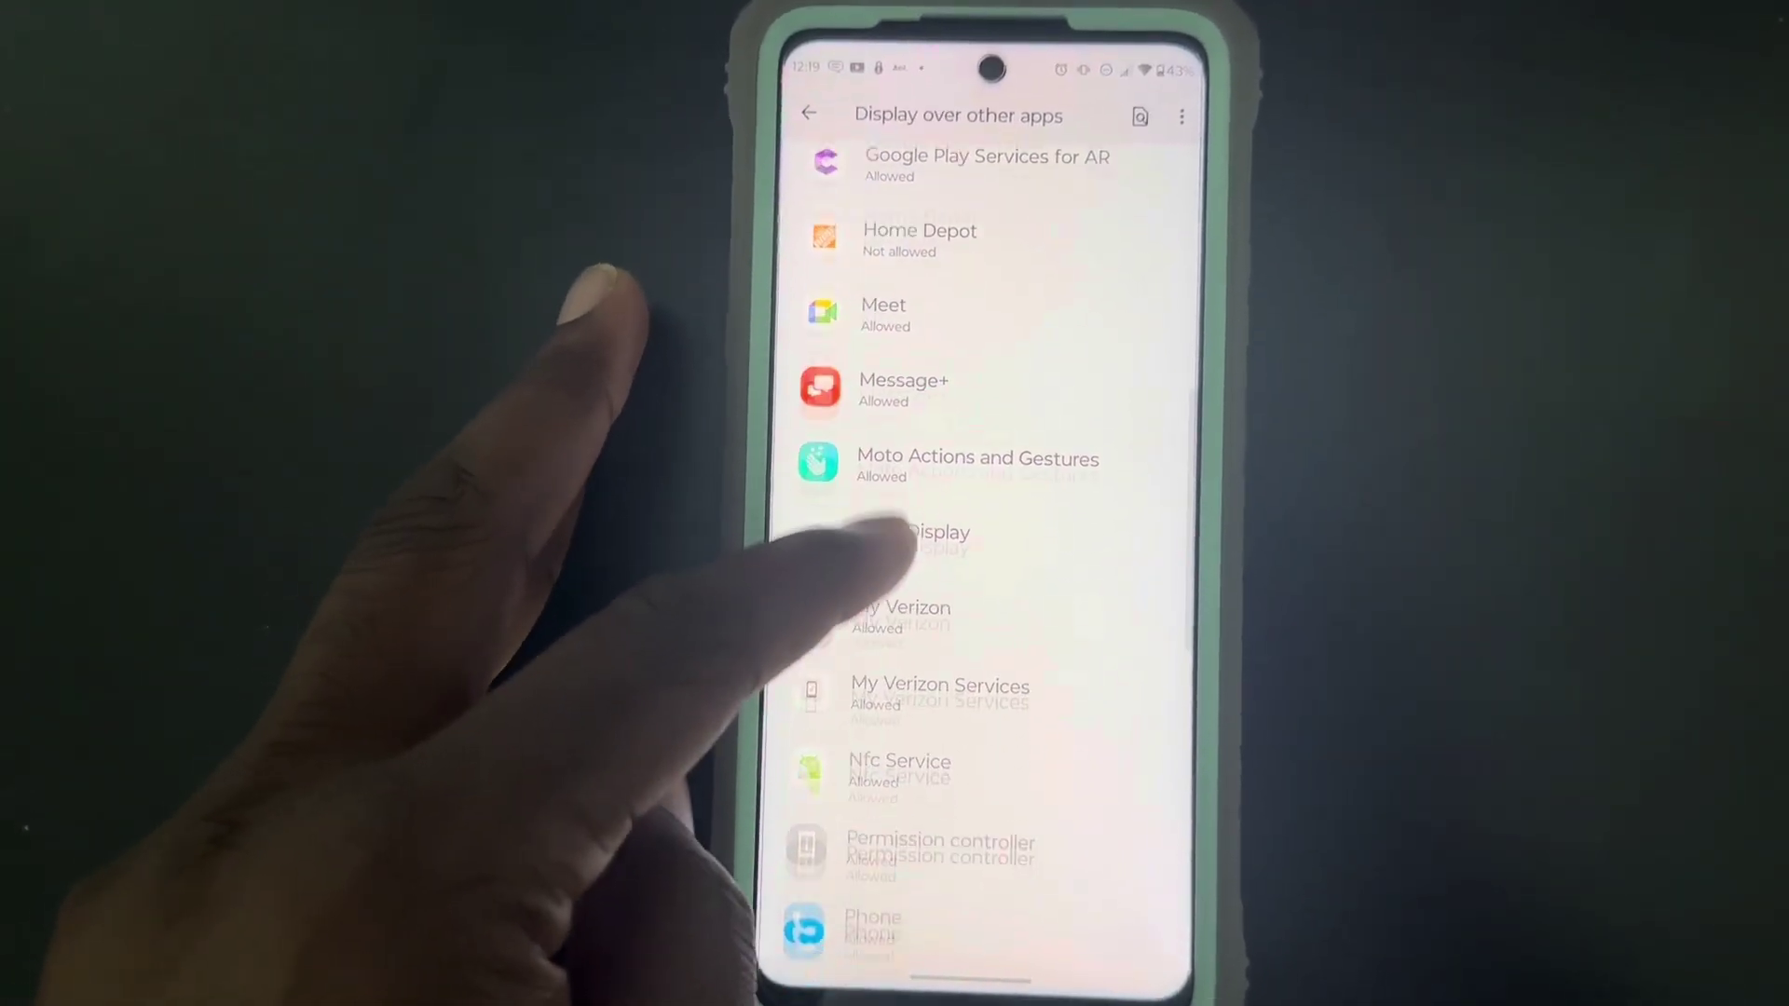
pyautogui.scroll(-5, 978, 630)
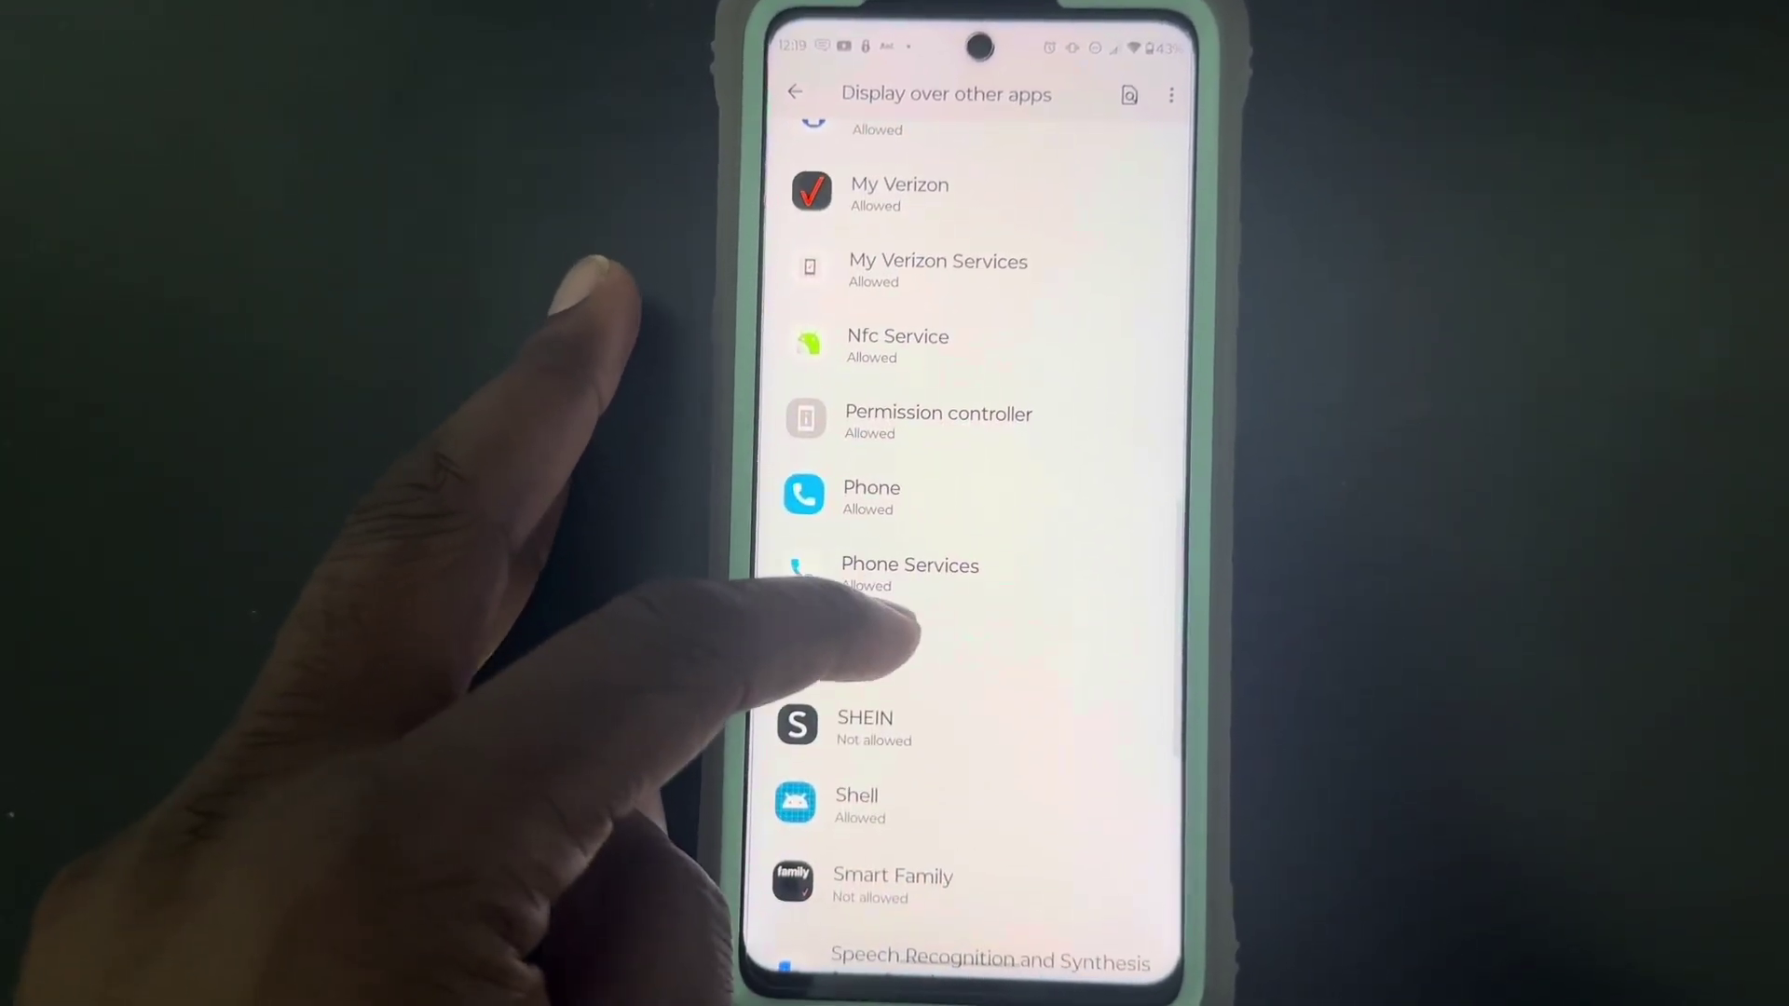
pyautogui.scroll(-2, 978, 630)
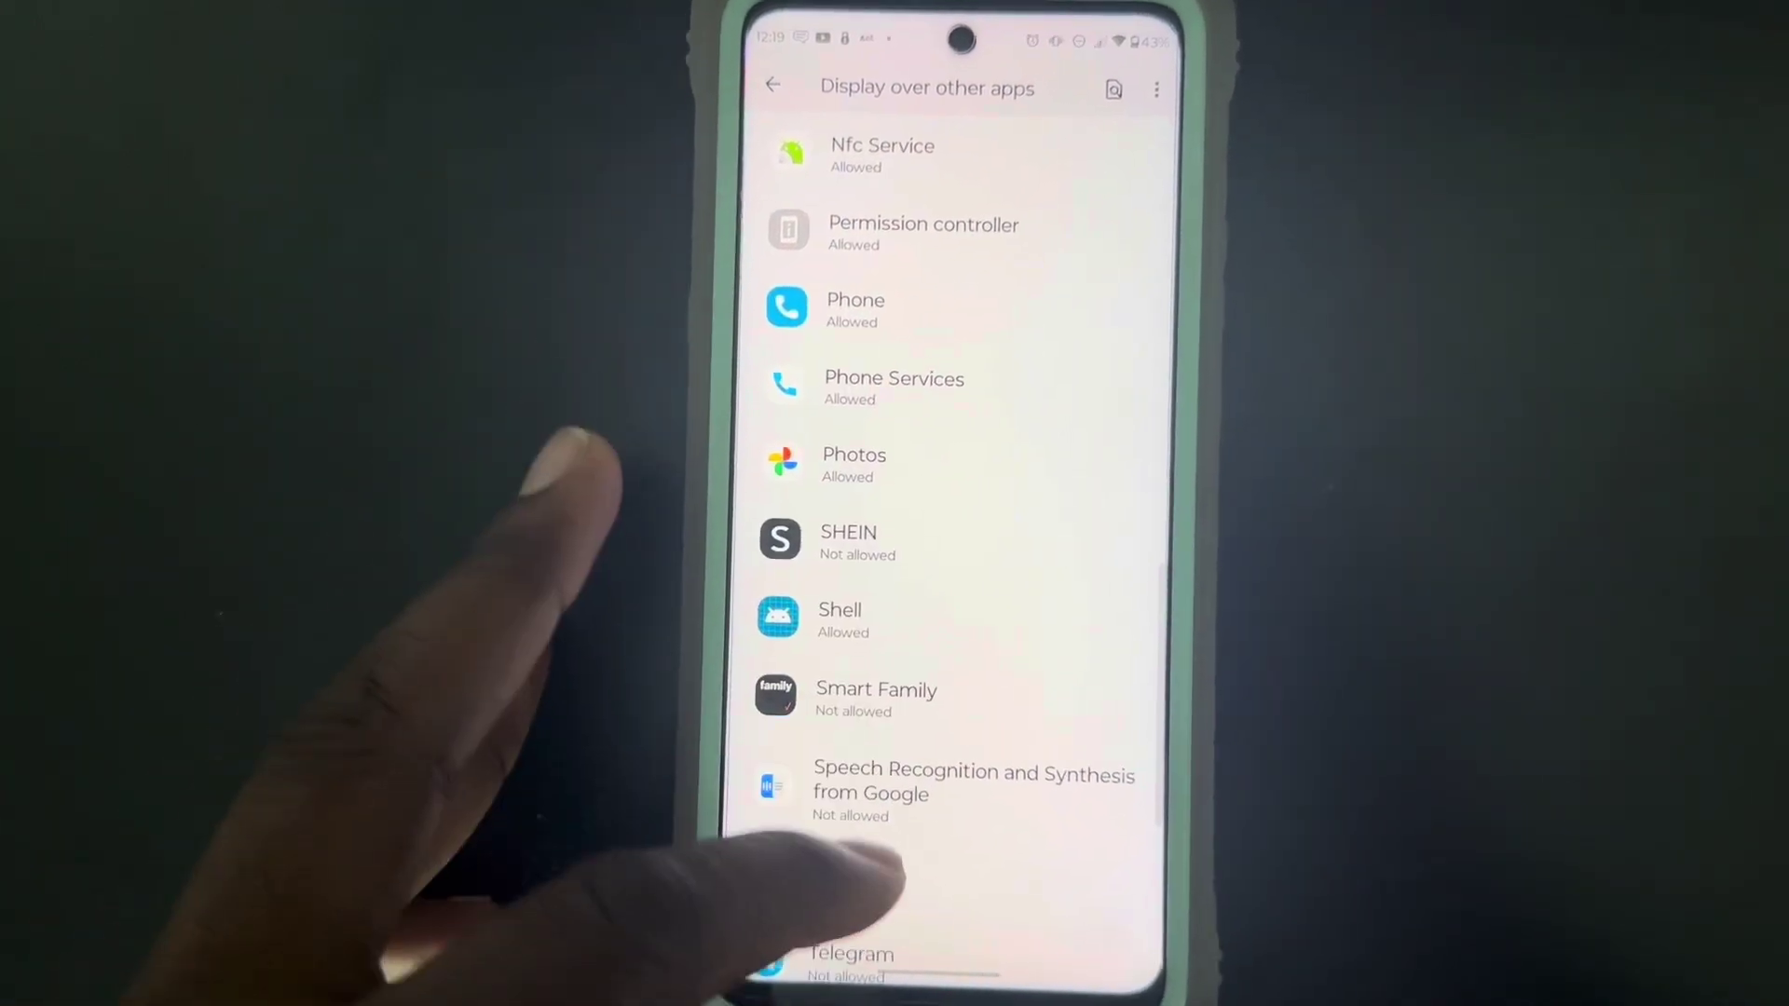
pyautogui.click(894, 874)
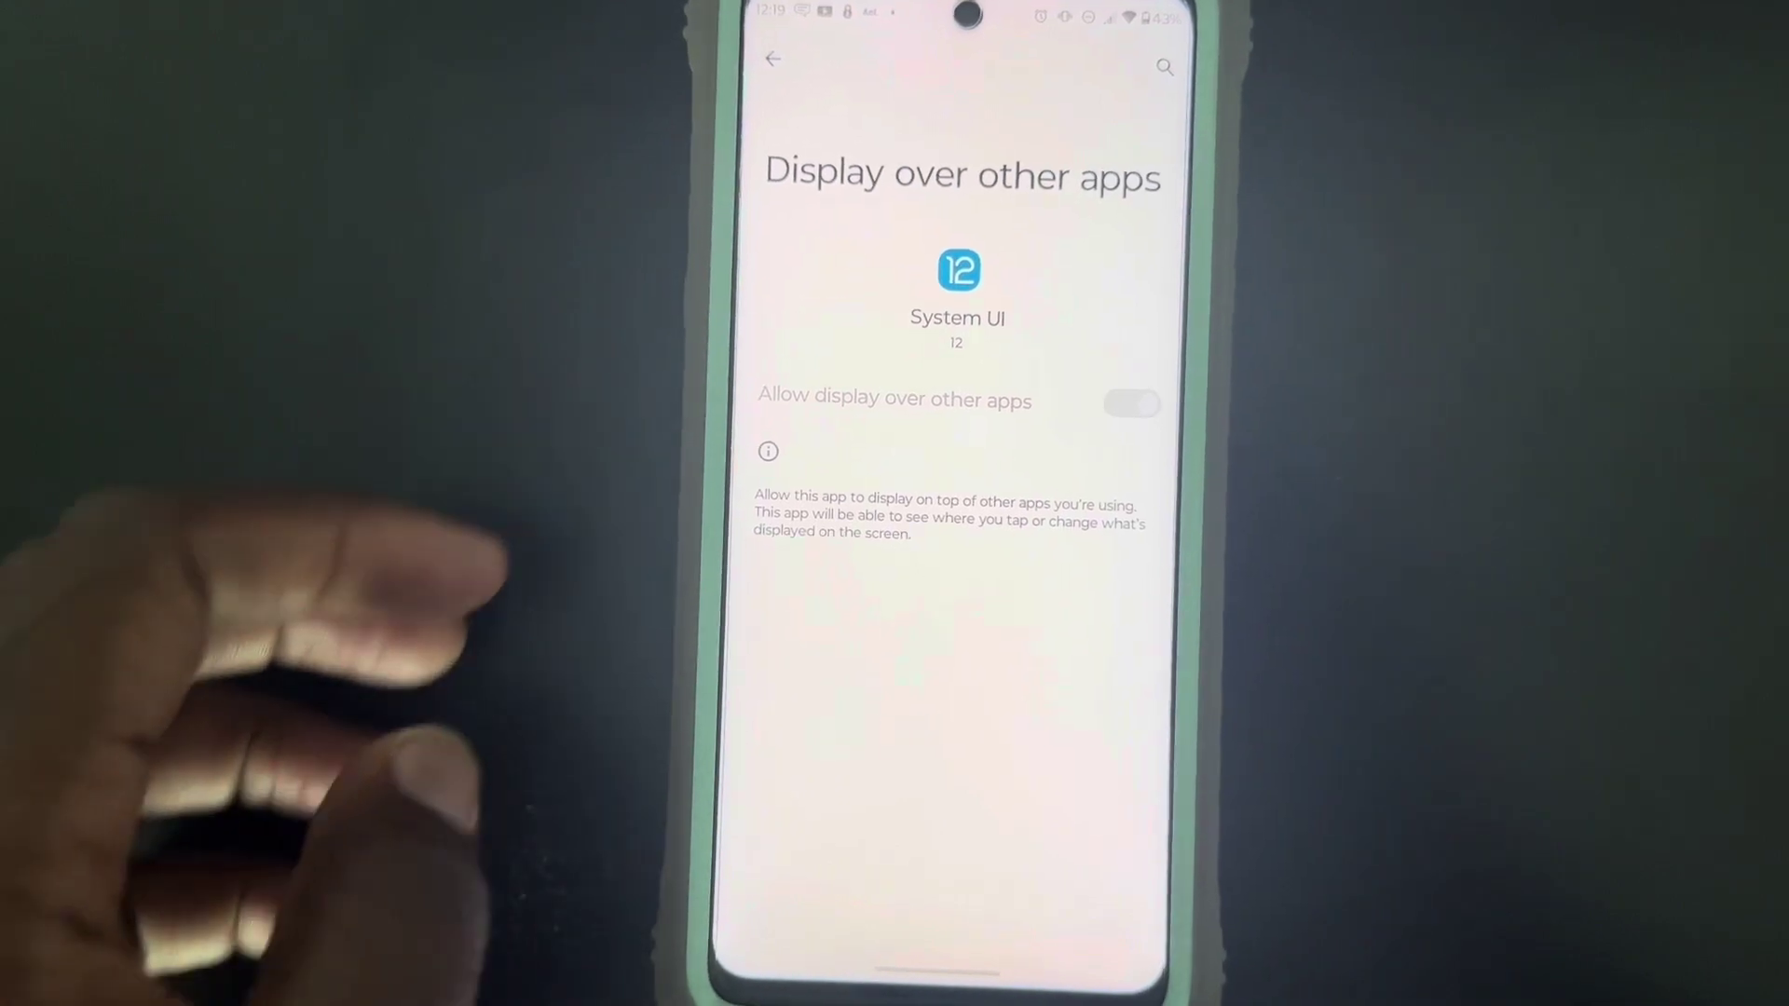
pyautogui.click(771, 60)
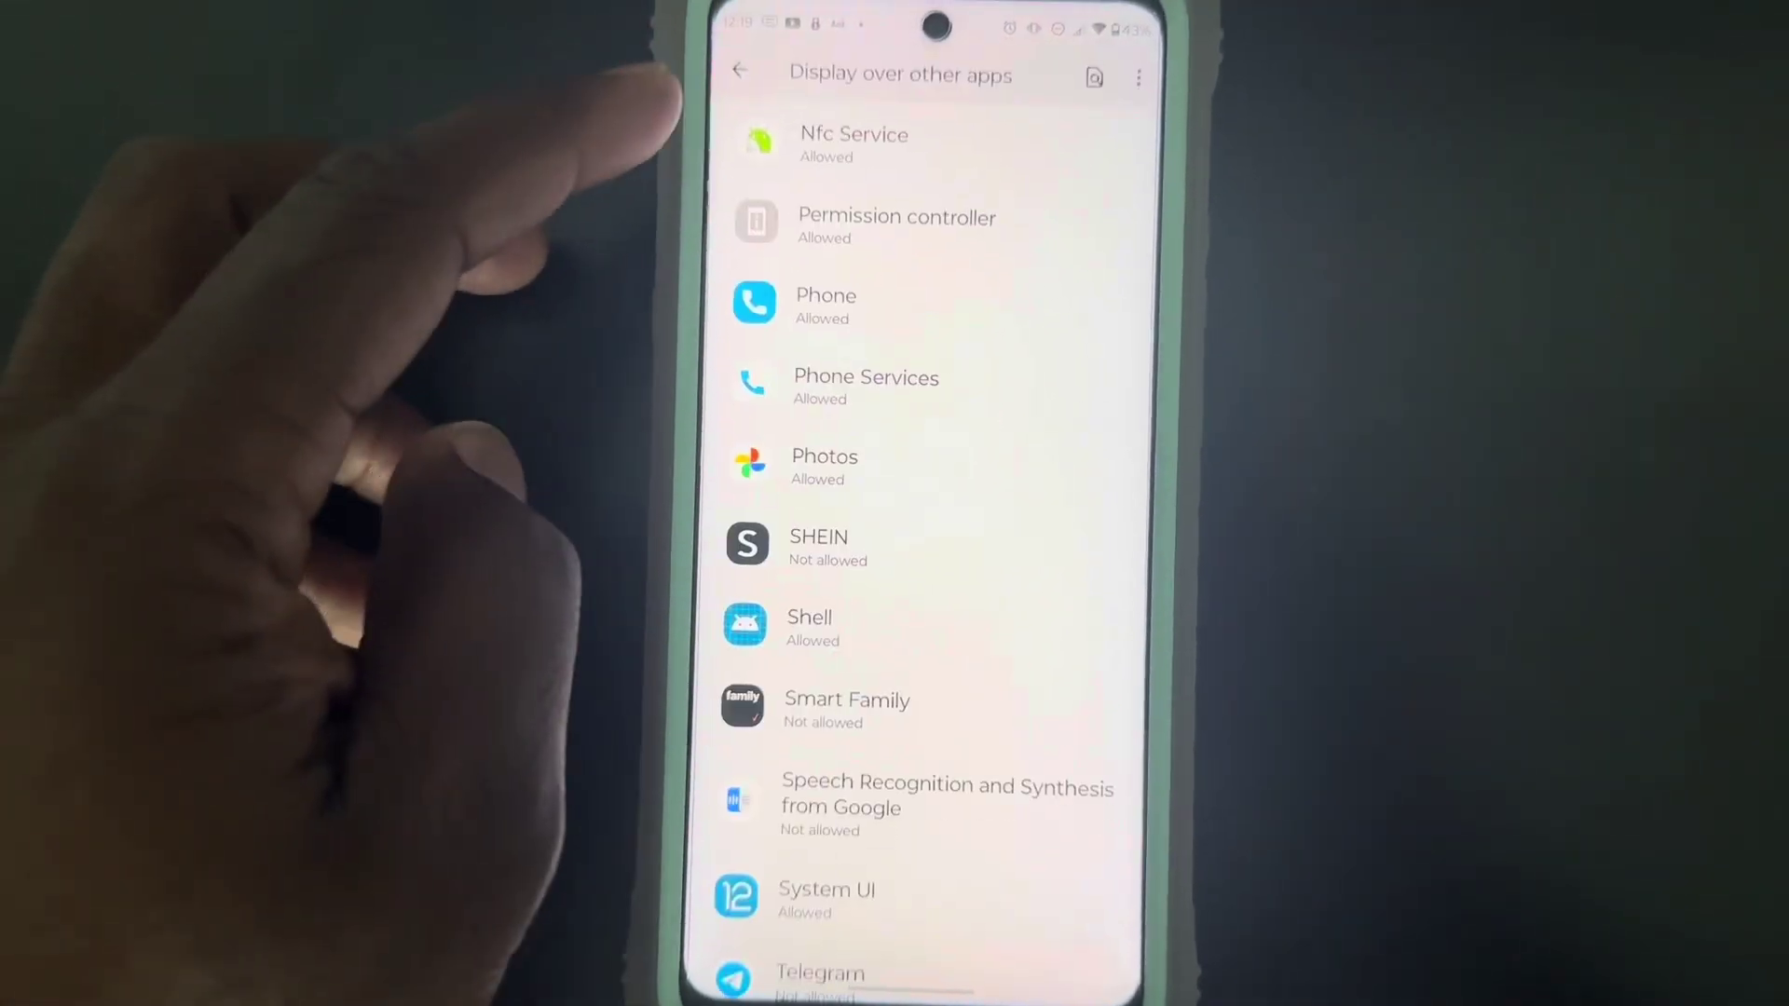
pyautogui.scroll(5, 922, 489)
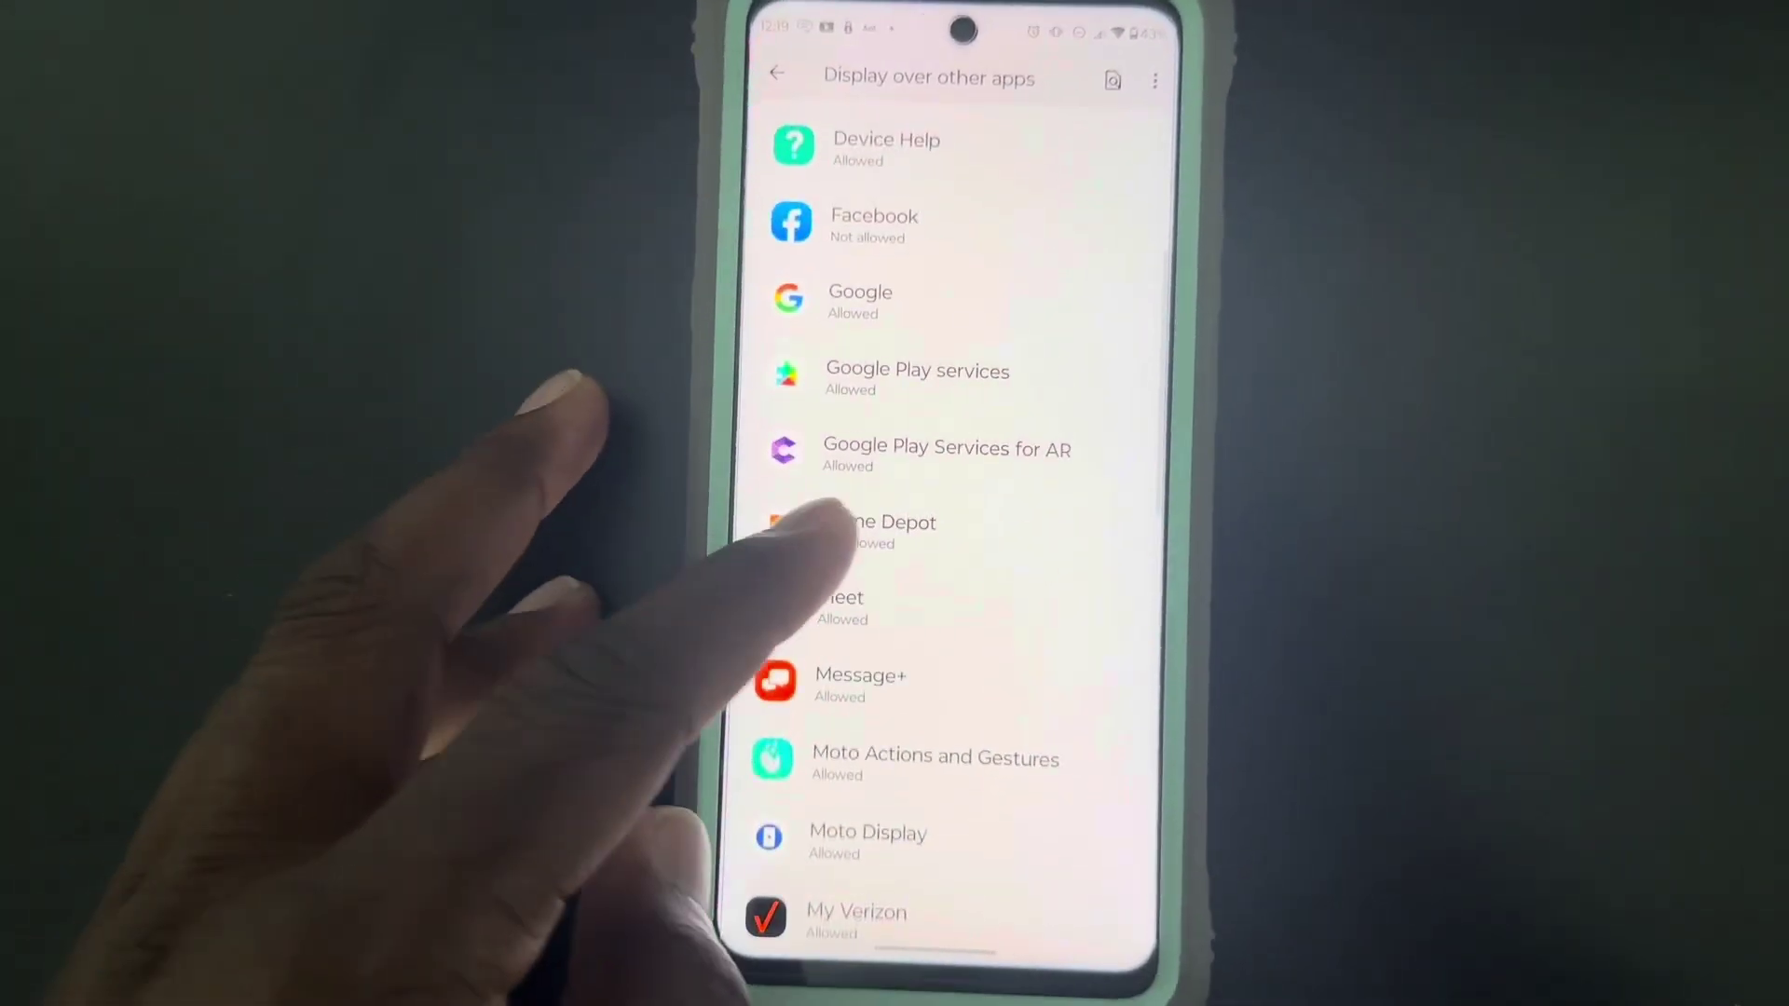
pyautogui.scroll(5, 922, 490)
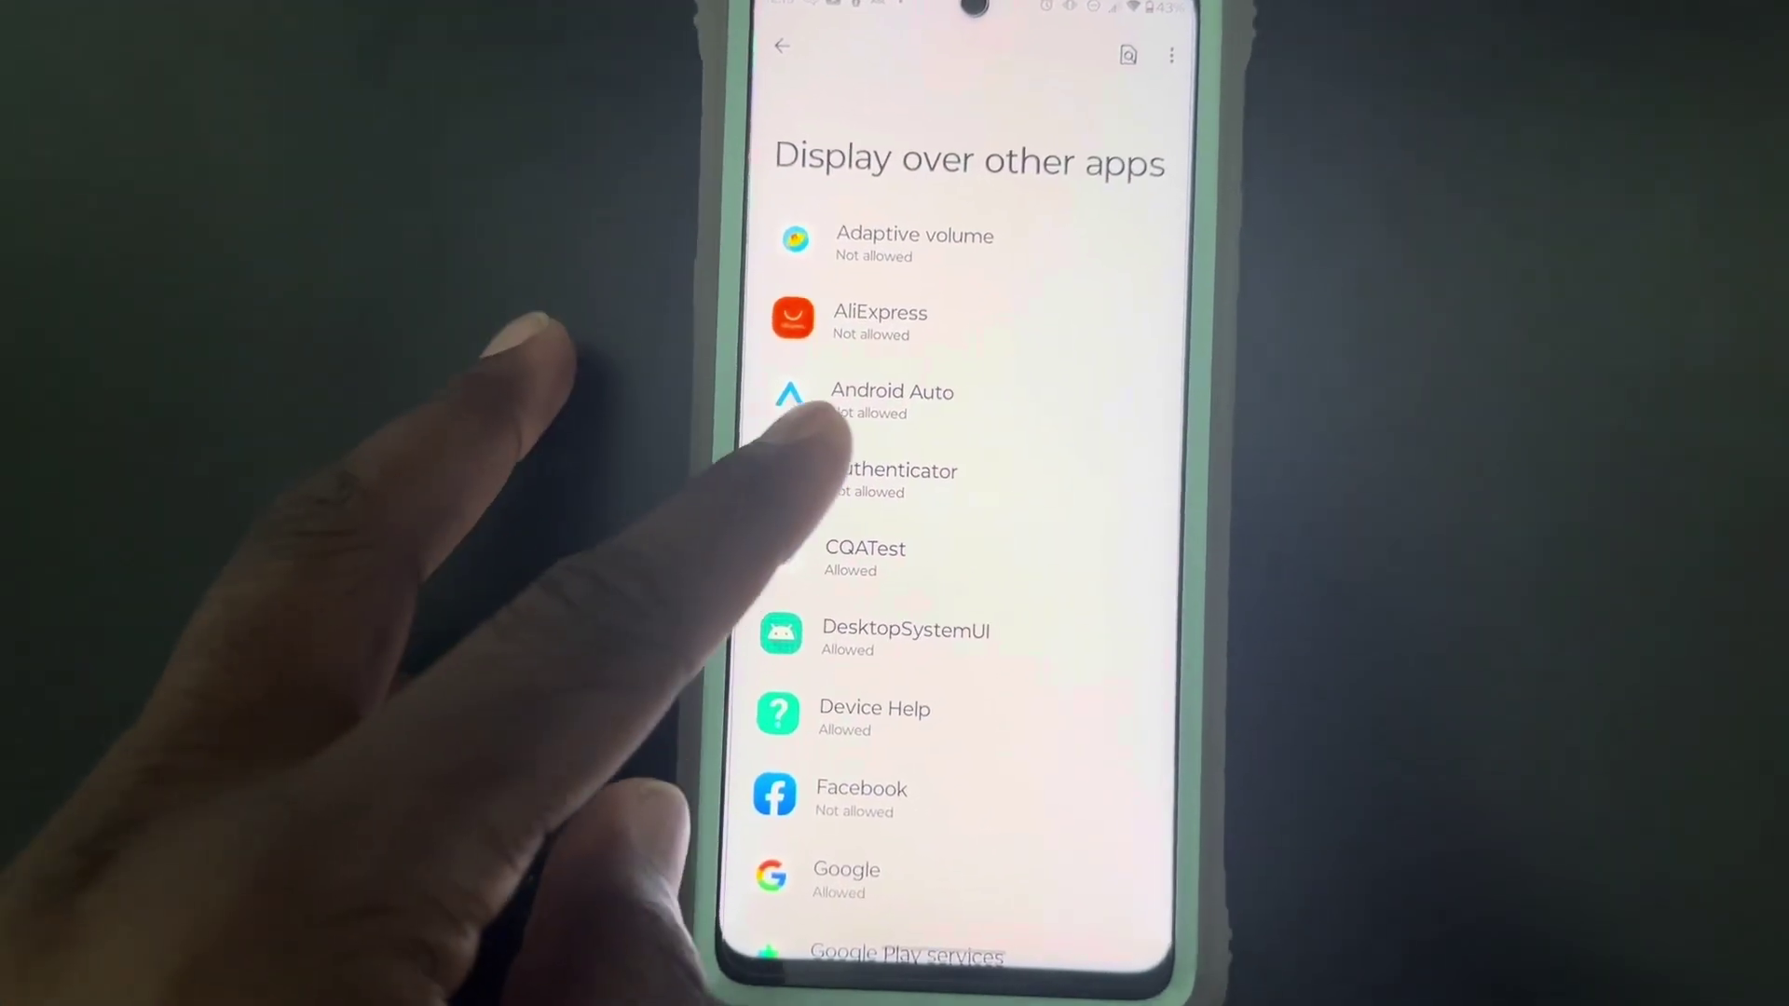
pyautogui.click(895, 476)
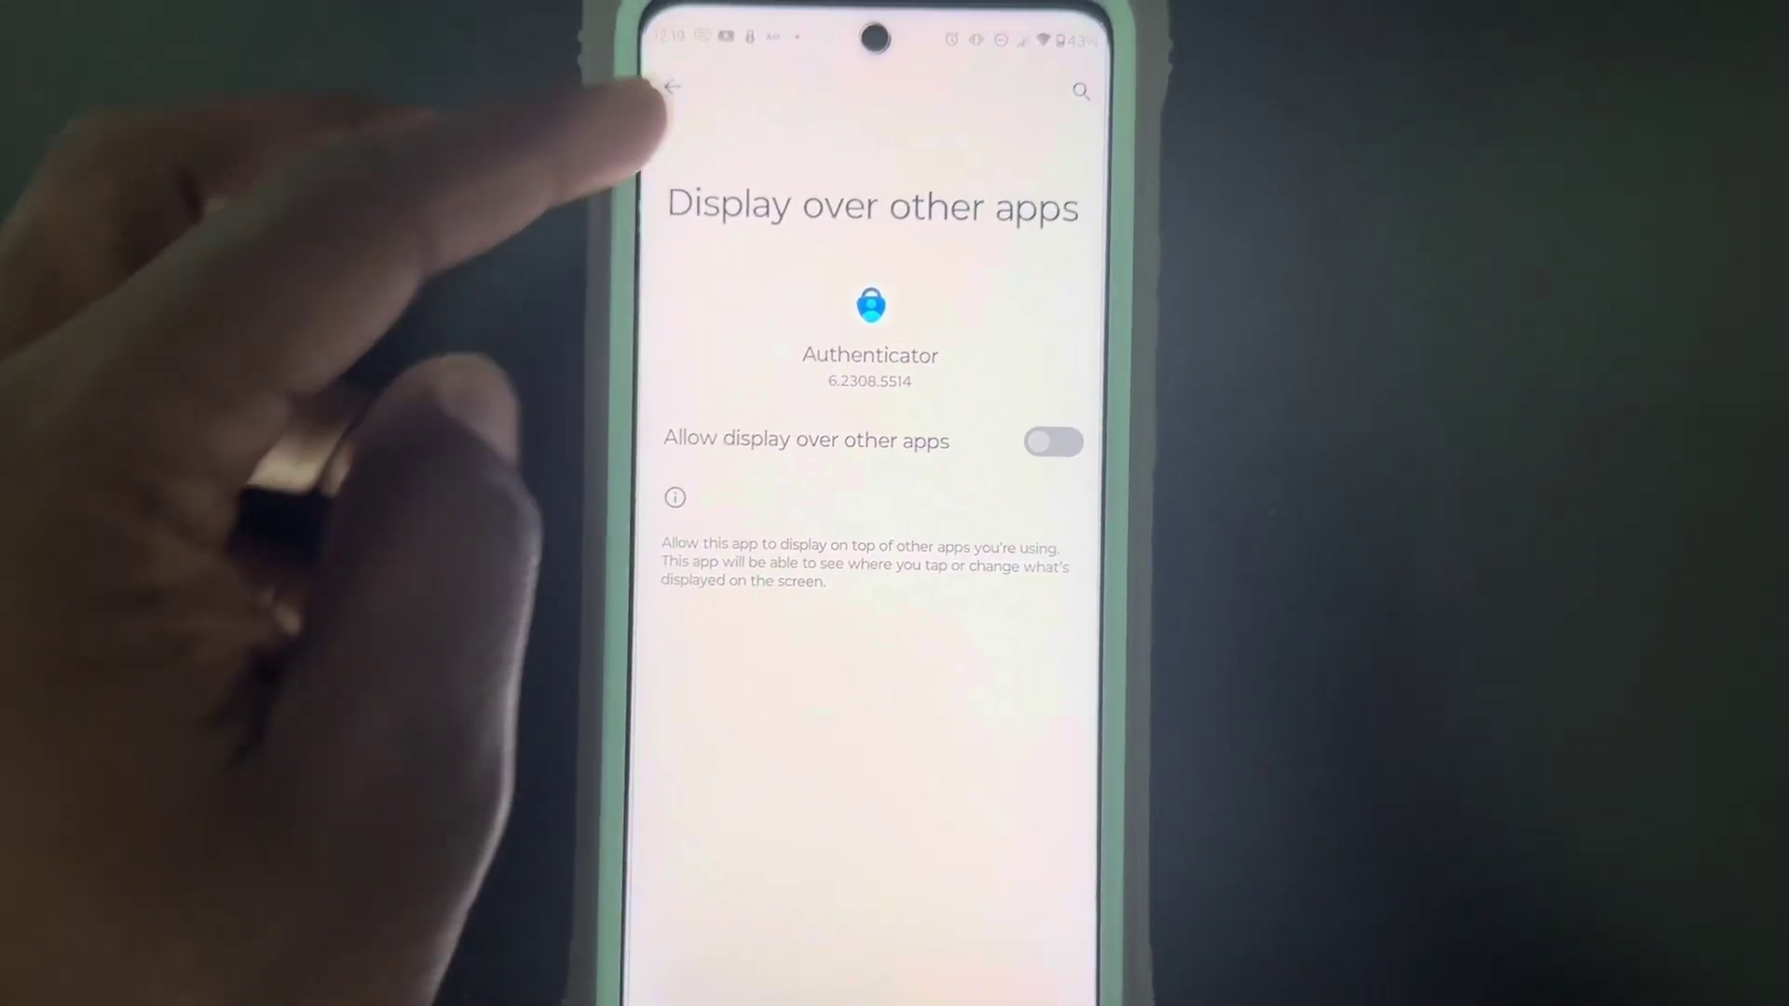
pyautogui.click(670, 90)
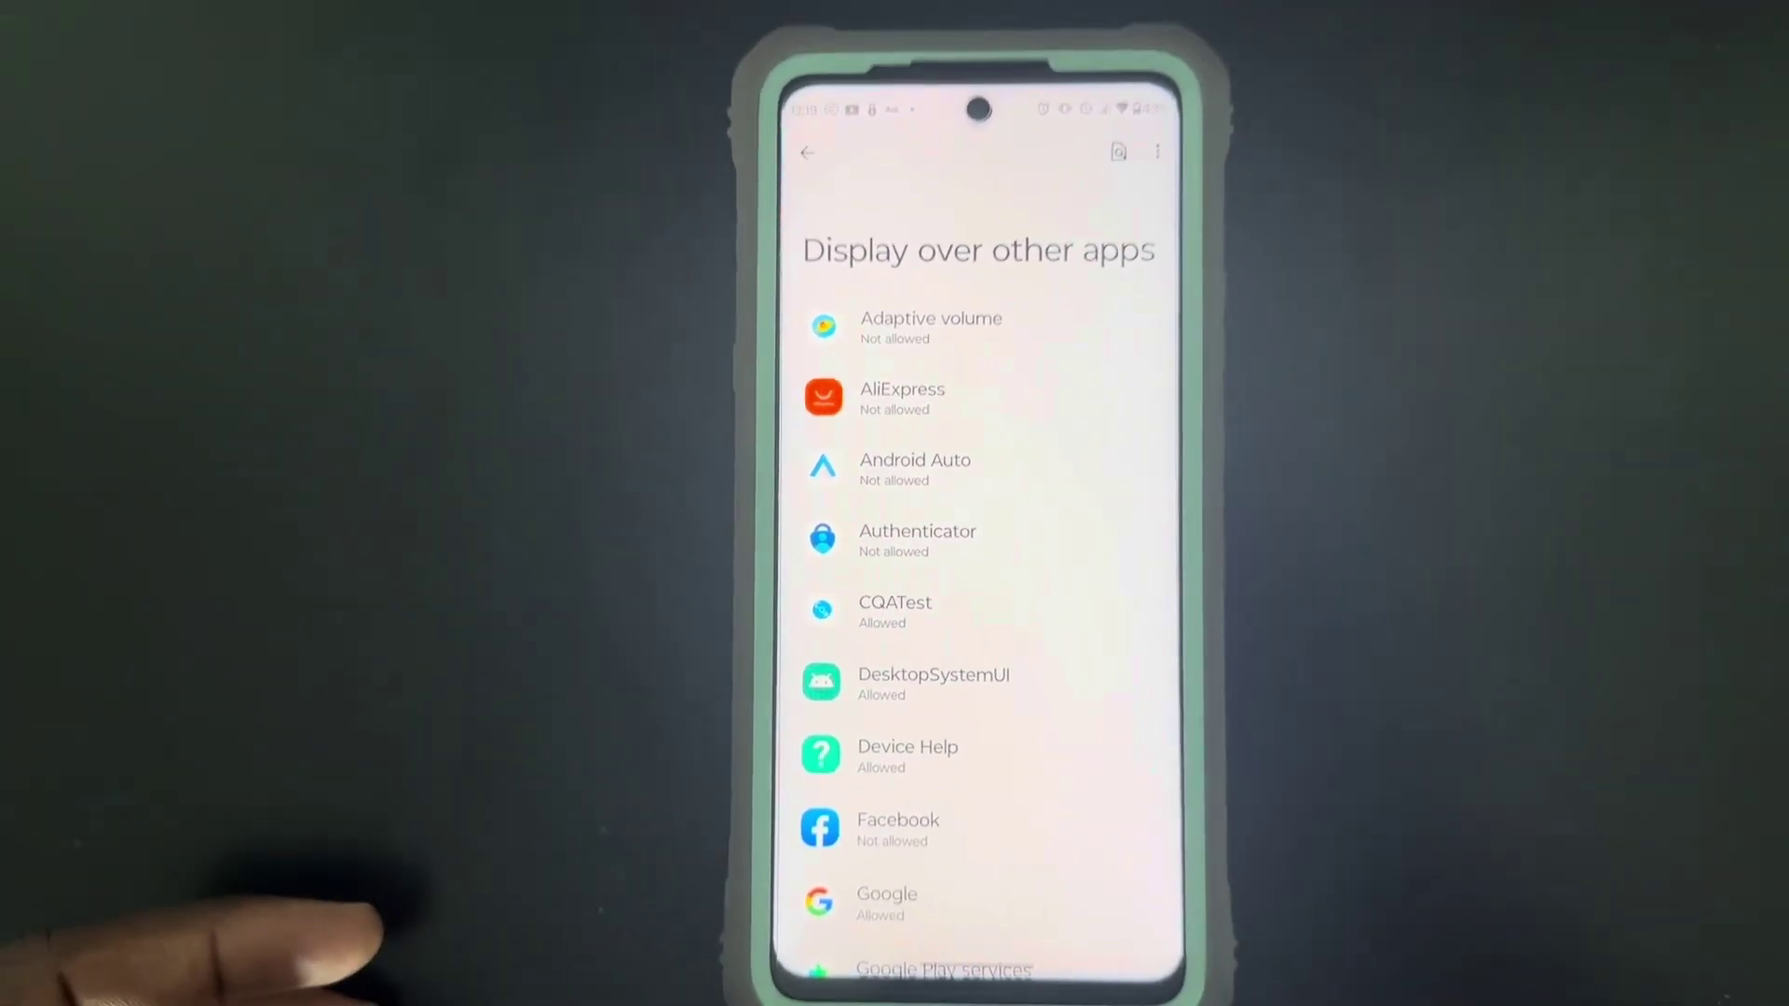